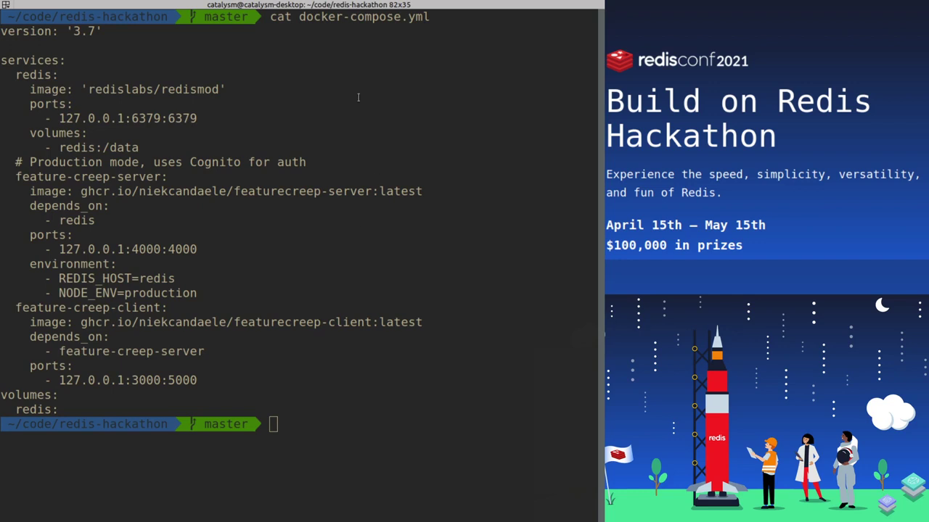
Step: Review the compose file's redis and feature-creep-client service entries
drag(280, 18, 424, 17)
click(62, 97)
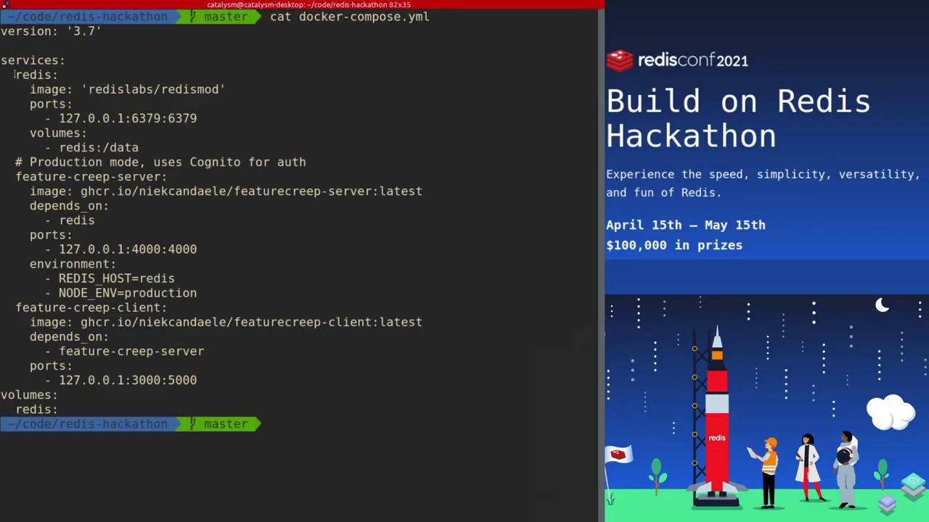
drag(15, 74, 154, 177)
drag(117, 308, 167, 308)
click(346, 443)
Step: Start all containers with docker-compose up -d and run the recalled redis-cli monitor command
text(docker-compose up -d)
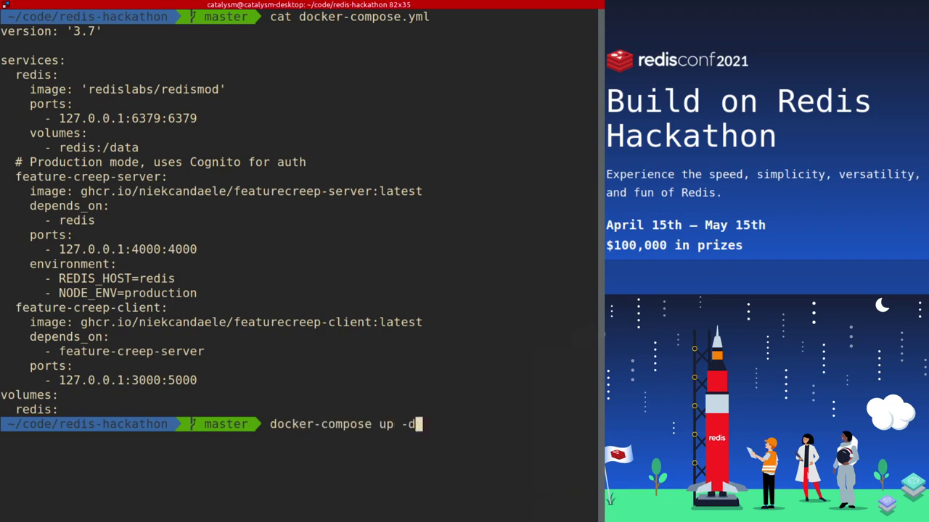
key(Return)
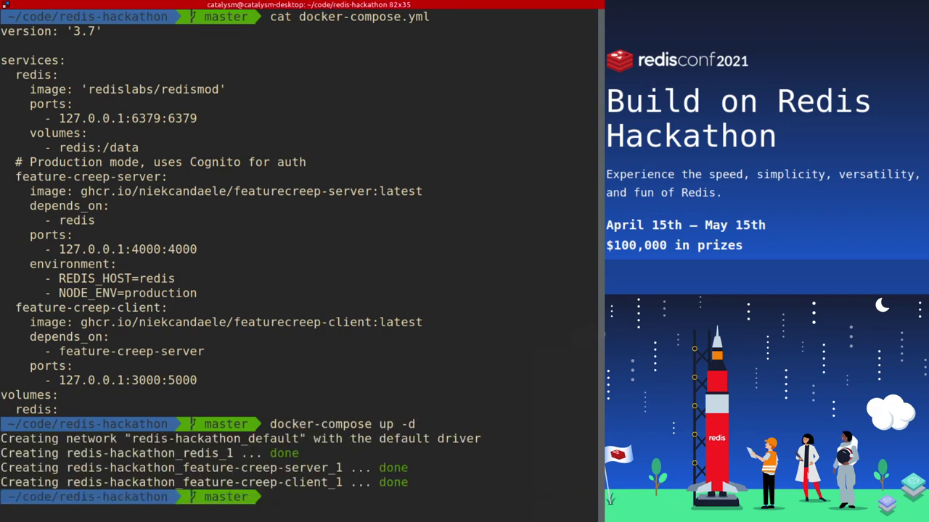
key(ctrl+r)
text(cli)
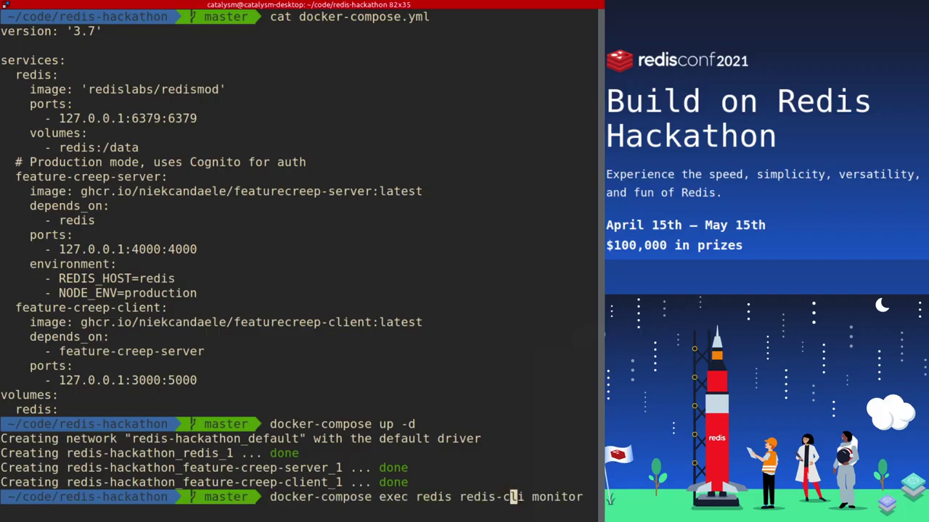
key(Return)
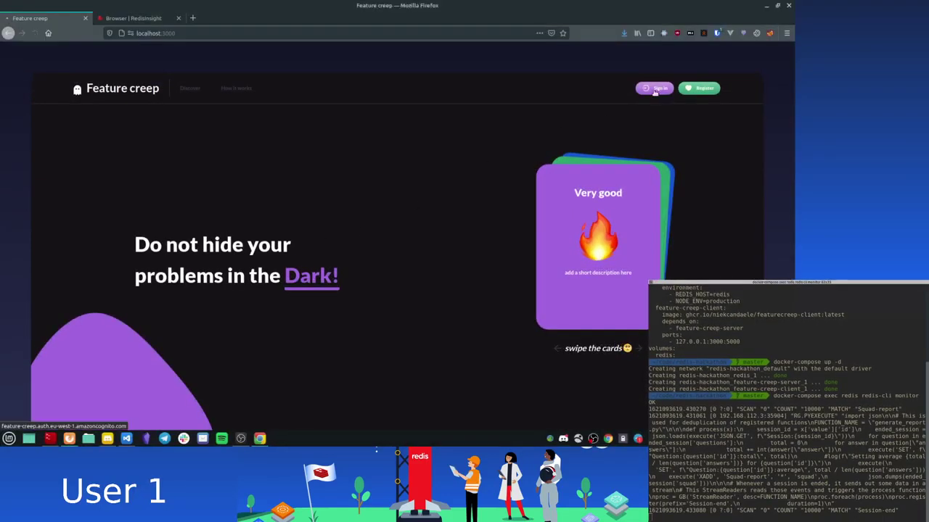
Step: Sign in with the saved test account and submit a profile with the user's first and last name
click(655, 90)
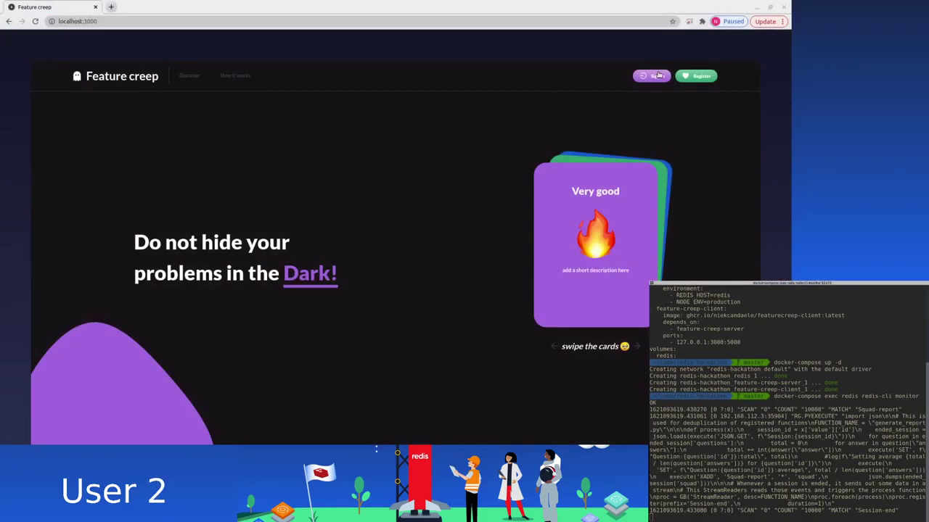
click(658, 75)
click(395, 85)
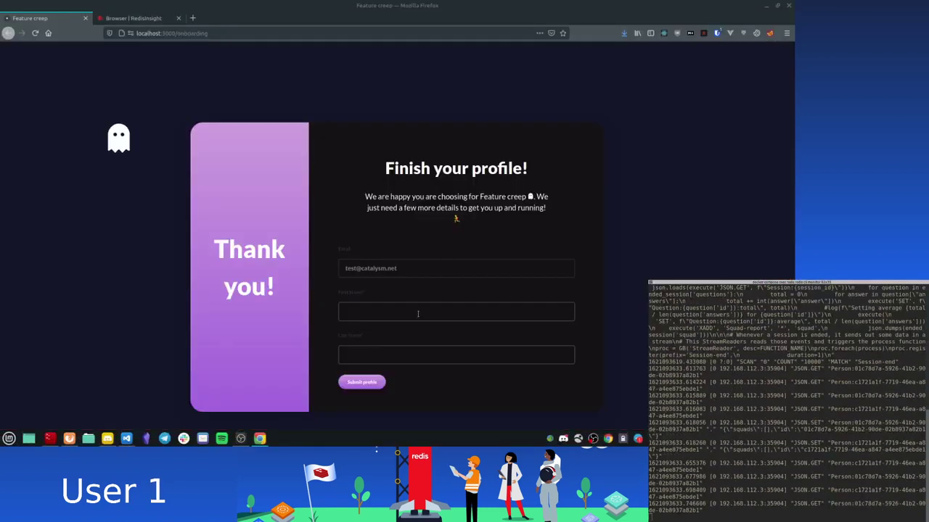
click(419, 315)
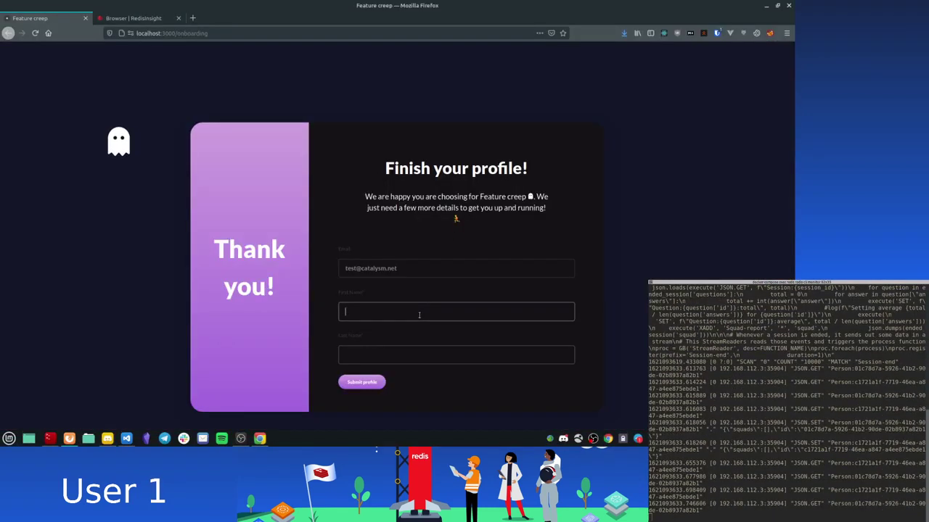
key(Tab)
key(Return)
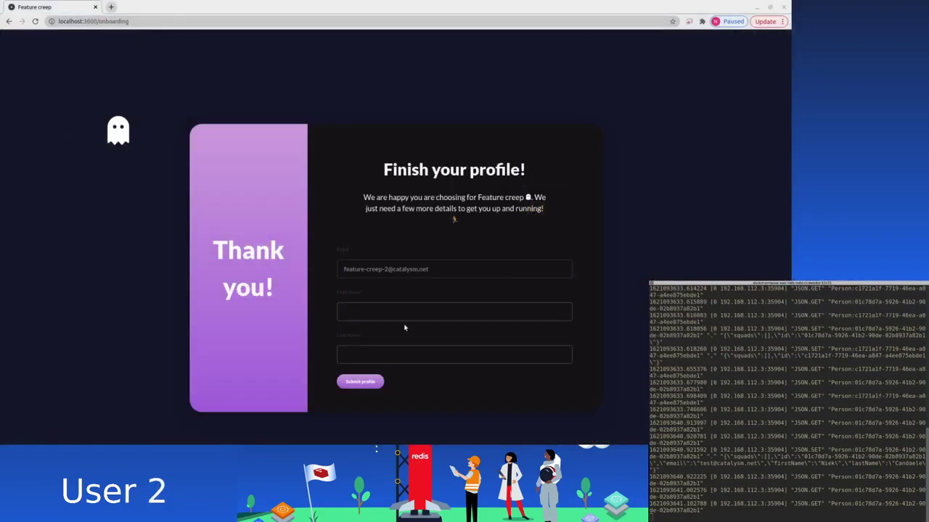
Step: Complete and submit the second user's profile with their first and last name
click(406, 312)
click(404, 328)
key(Tab)
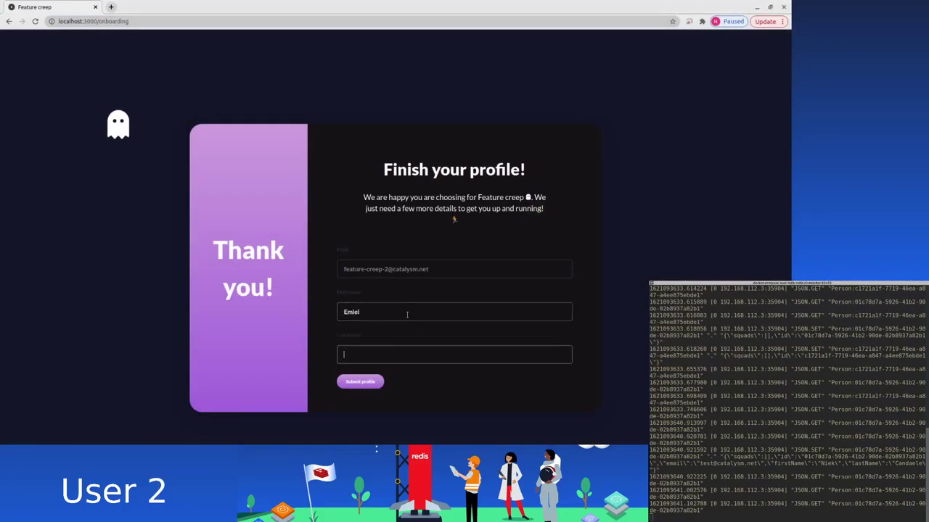
text(Van Severen)
key(Return)
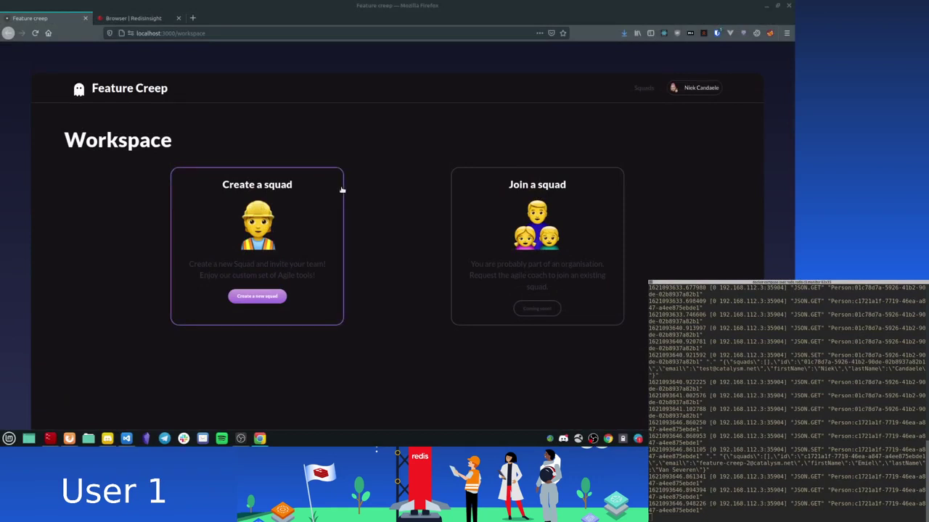
Step: Create a new squad named 'Cool kids'
click(260, 296)
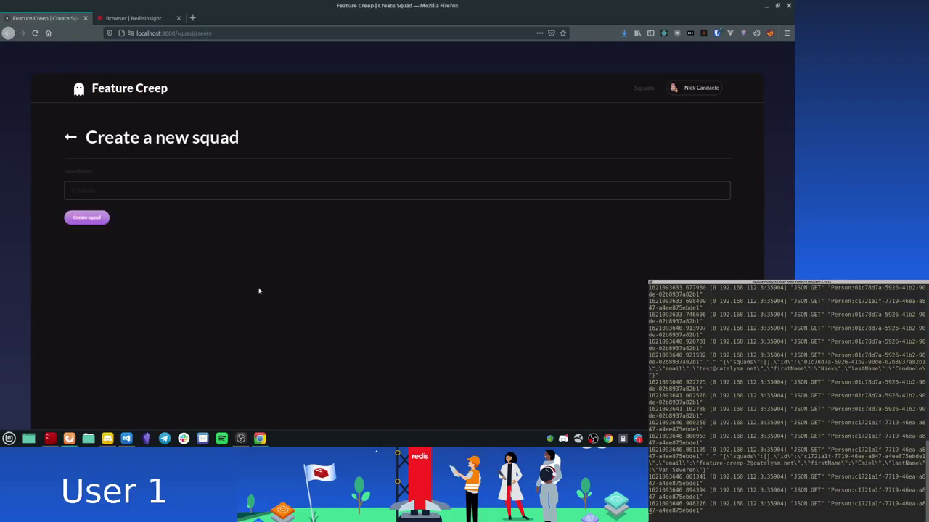
click(181, 190)
text(Cool kids)
key(Return)
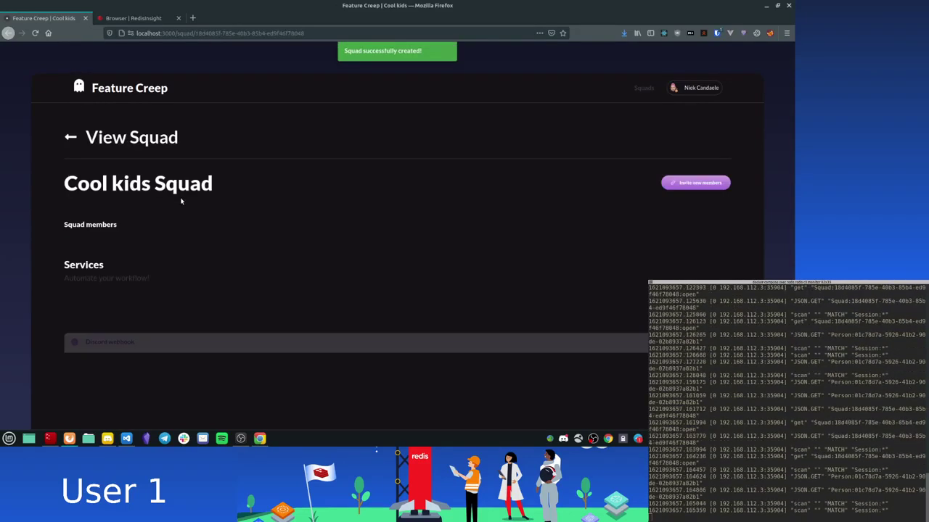
Step: Save the pasted Discord webhook URL under the squad's Services
scroll(181, 201, down, 1)
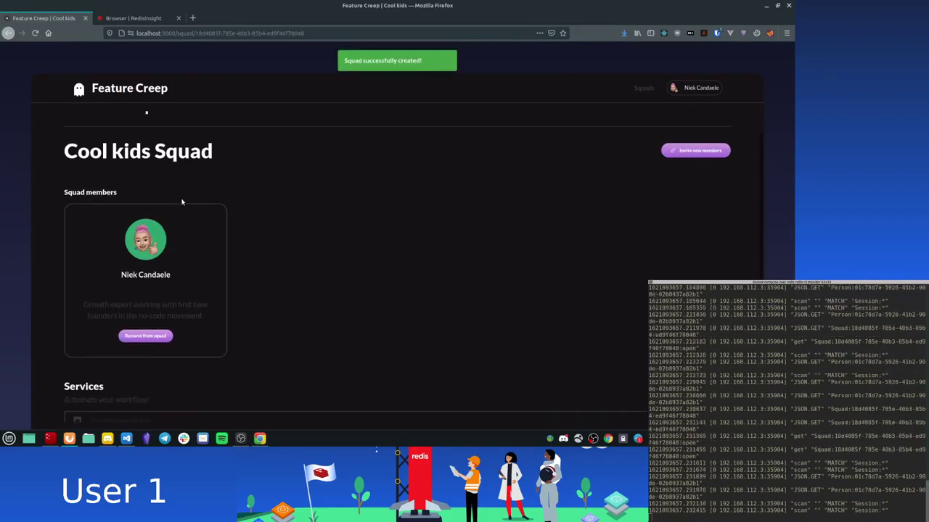
scroll(377, 234, down, 3)
scroll(245, 235, up, 2)
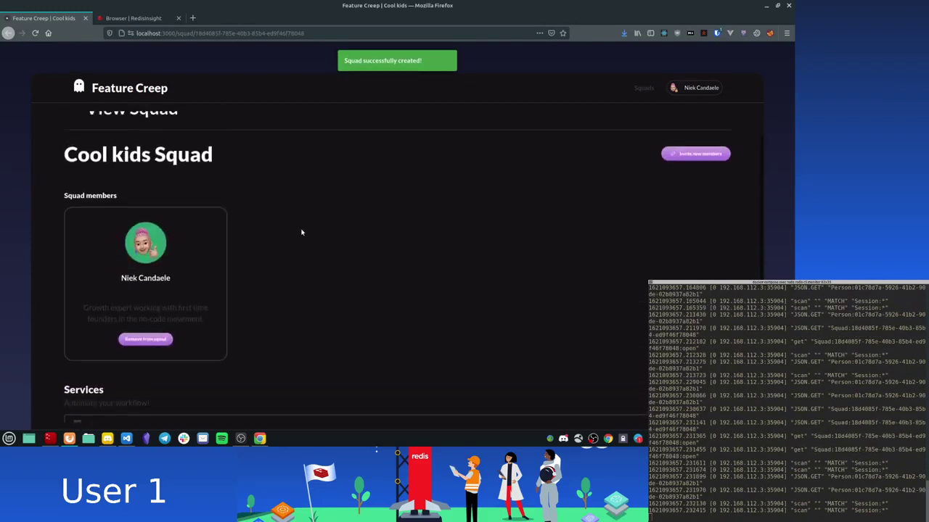
scroll(288, 245, down, 2)
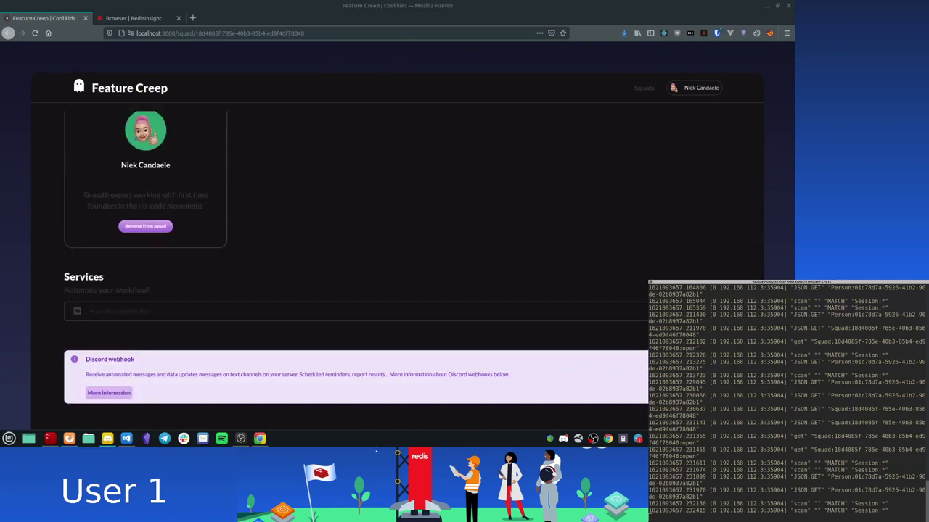
click(235, 310)
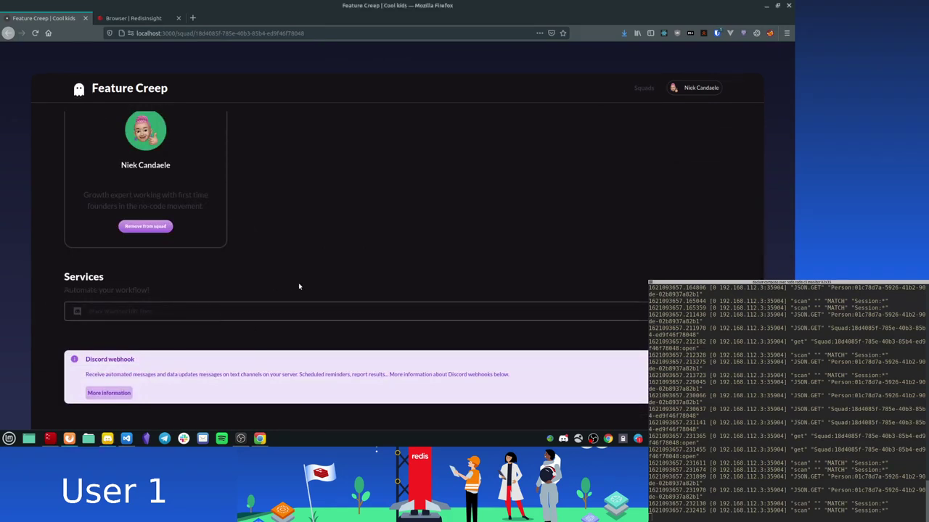
key(ctrl+v)
key(Return)
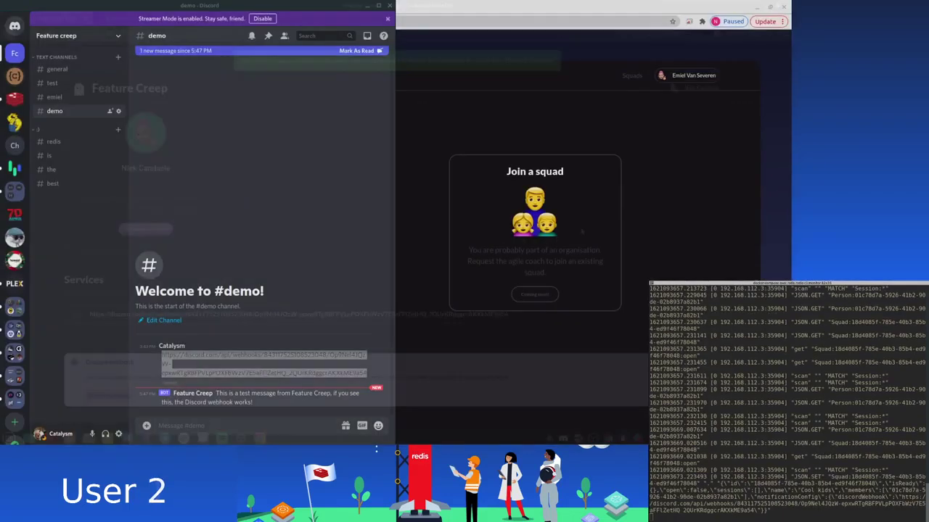
Step: Check that Feature Creep's test message arrived in Discord's #demo channel
drag(229, 393, 313, 394)
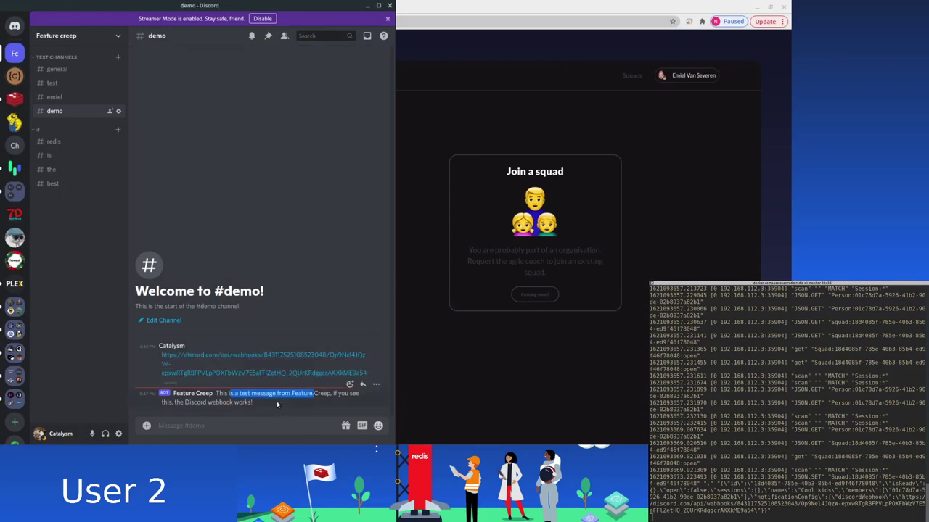
click(276, 404)
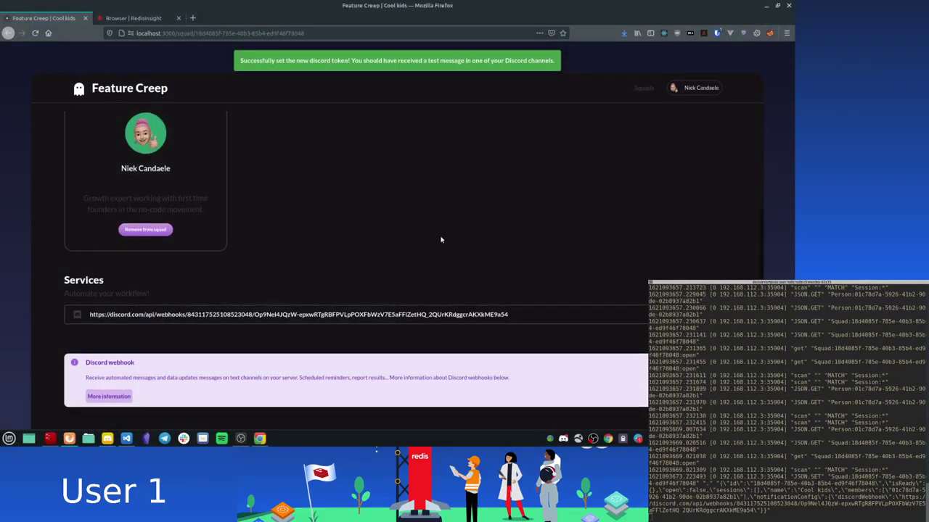
scroll(442, 239, up, 3)
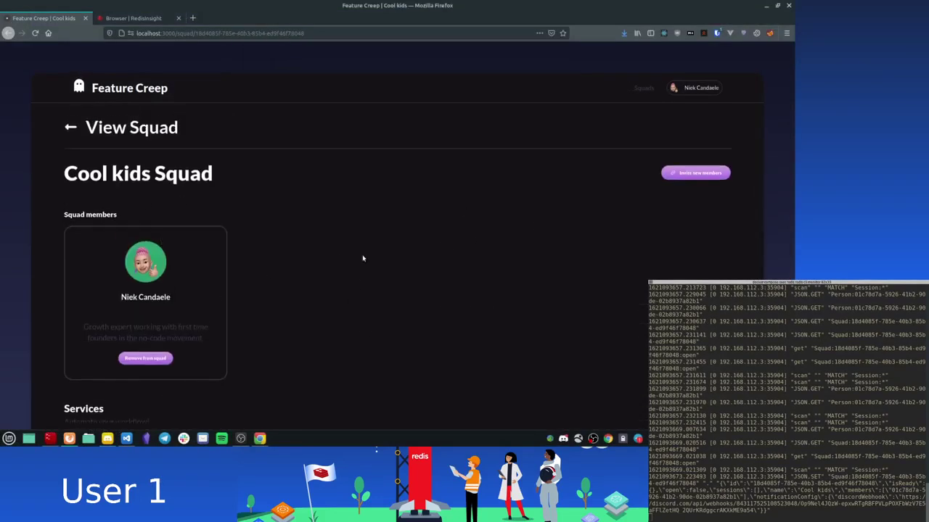
Step: Open the Cool kids squad to new members and copy its invite link
click(702, 175)
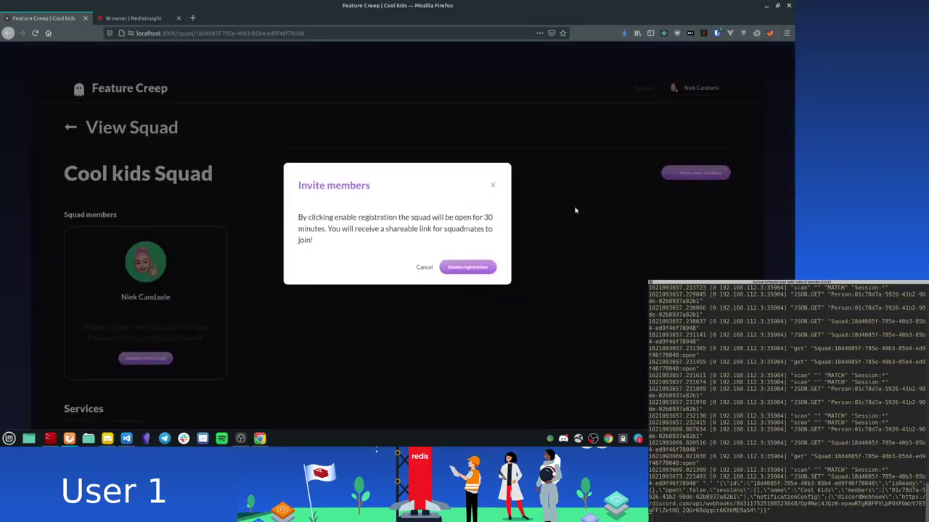
click(459, 283)
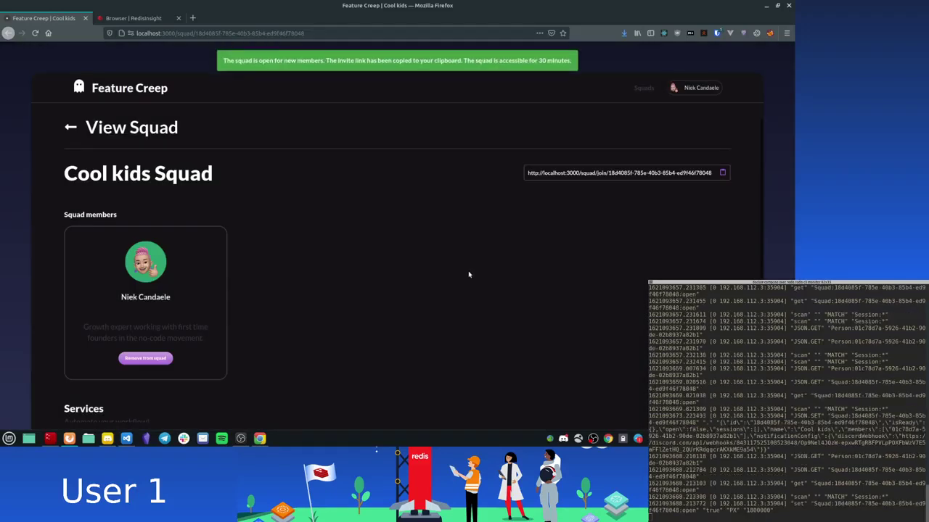
click(723, 174)
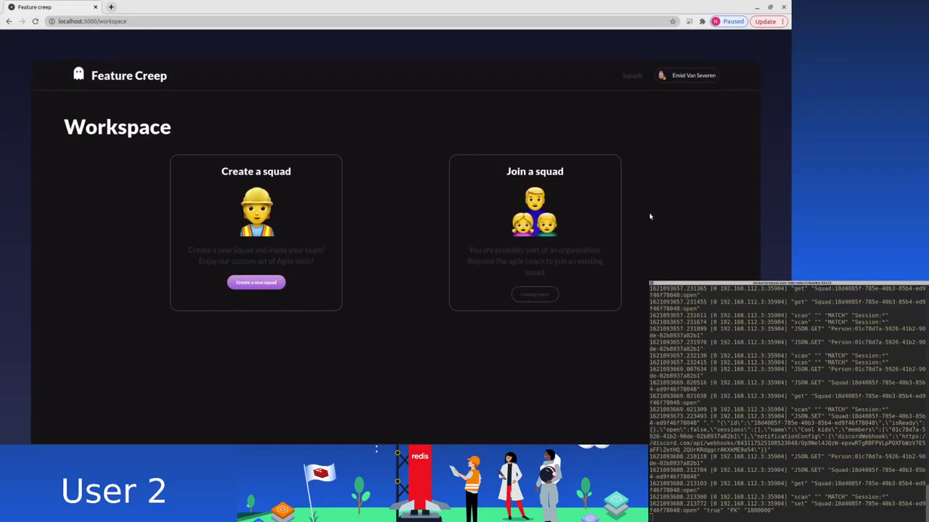
Step: Join Cool kids as the second user through the invite link, then return to Workspace
click(136, 21)
key(ctrl+v)
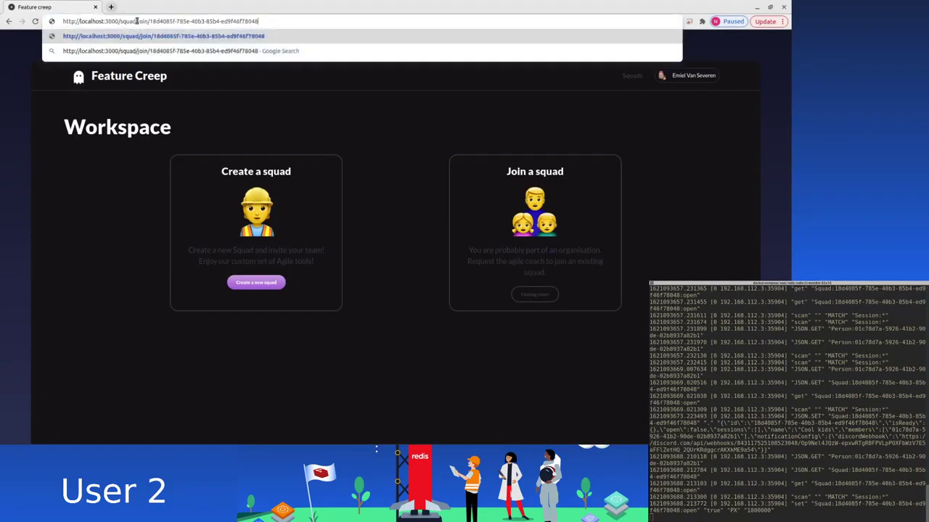
key(Return)
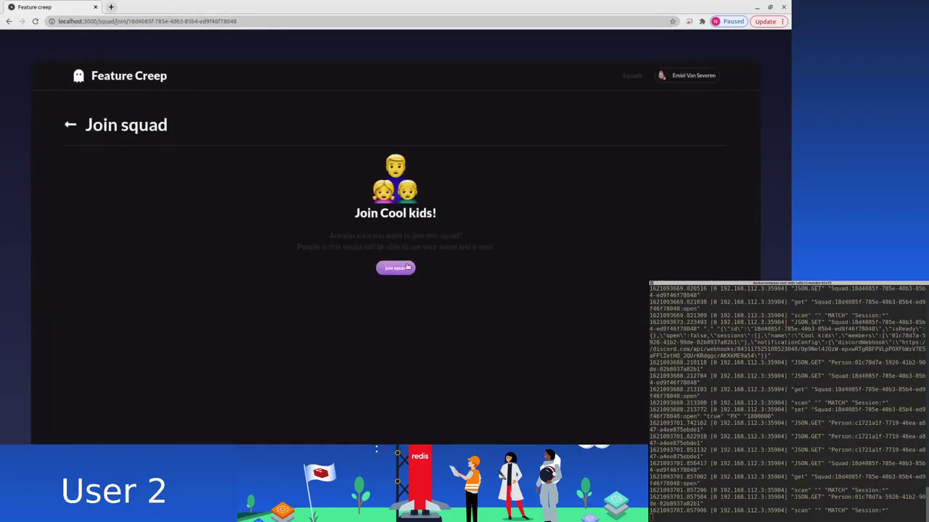
click(405, 269)
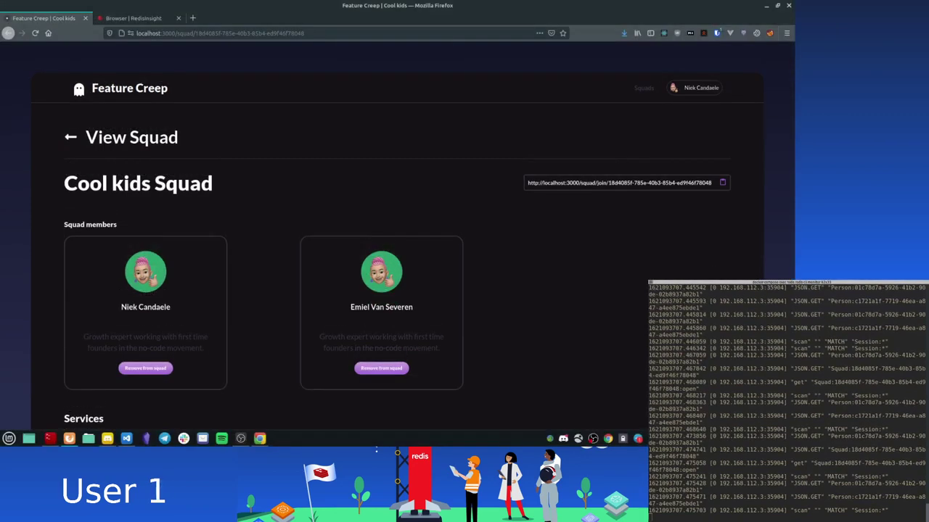
scroll(275, 340, down, 4)
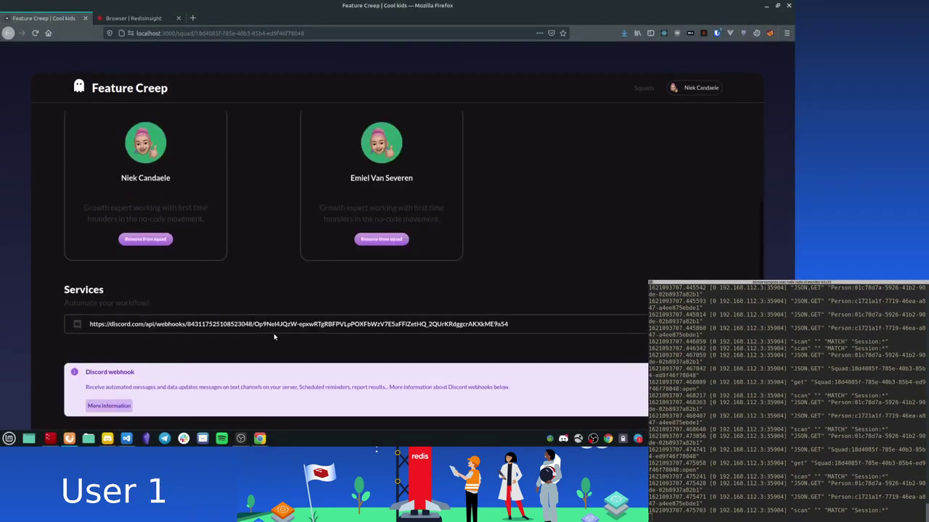
scroll(273, 335, up, 4)
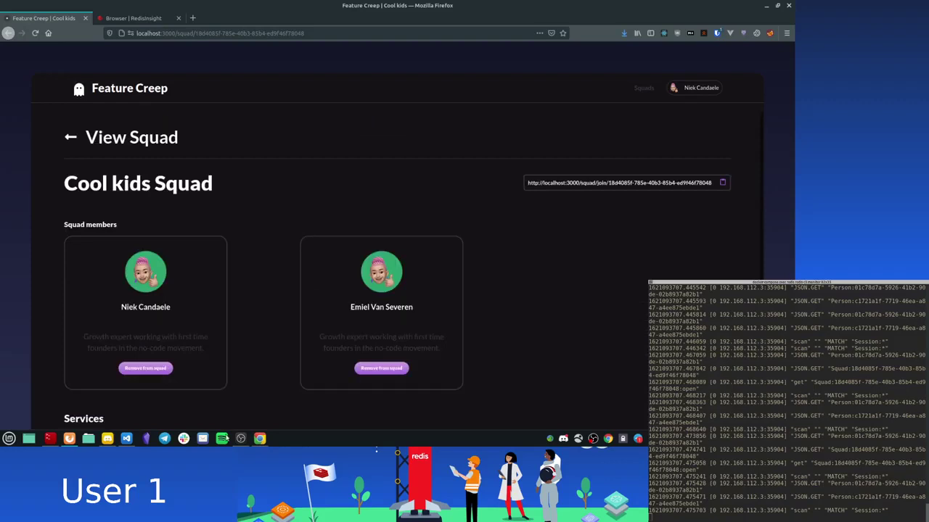
scroll(555, 246, down, 4)
key(alt+Left)
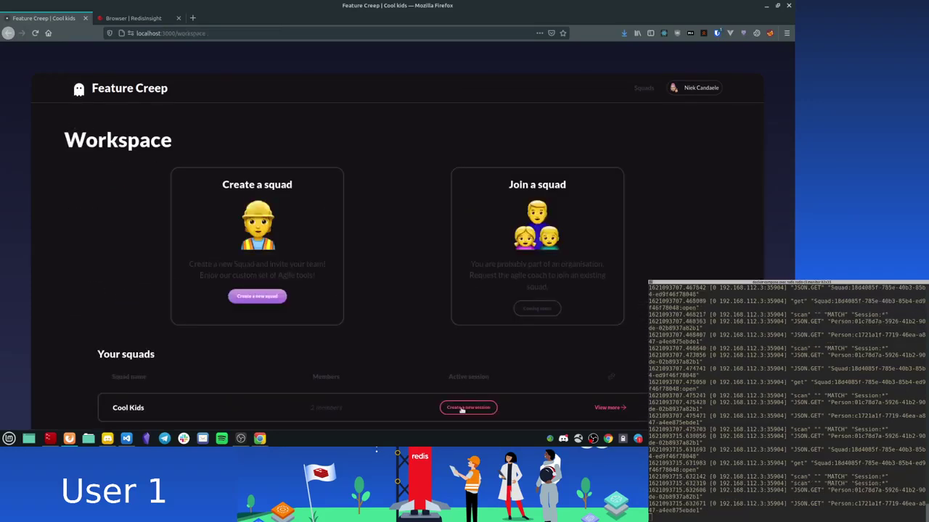
Step: Start a new Cool Kids session and search existing questions, listing Delivering value and Fun
click(463, 410)
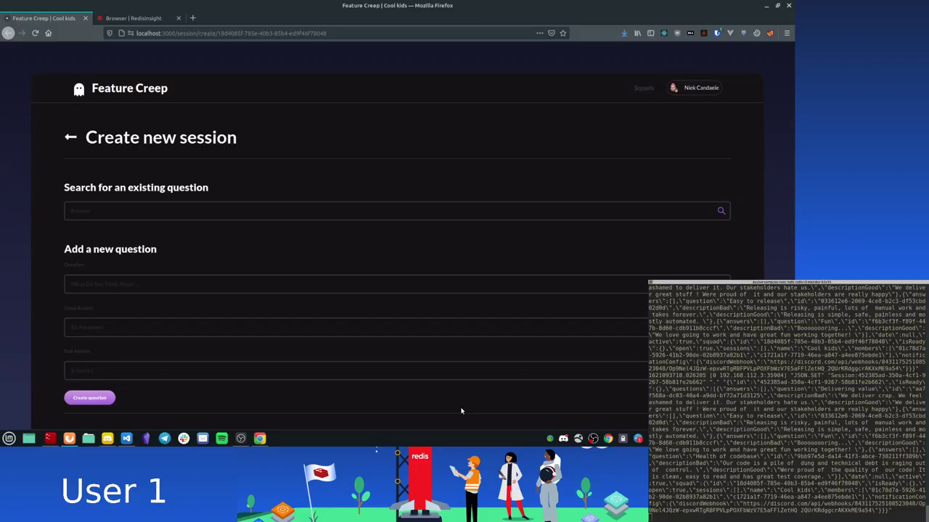
click(236, 217)
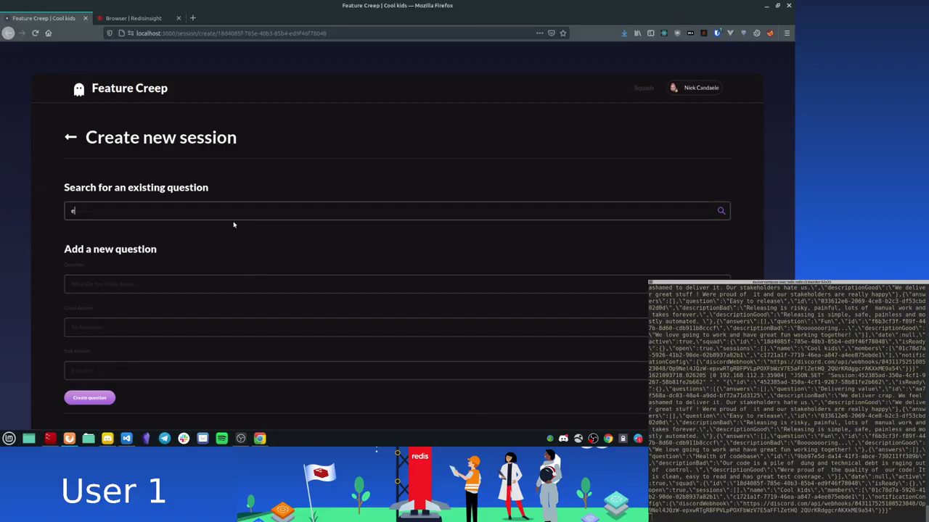
scroll(233, 225, down, 1)
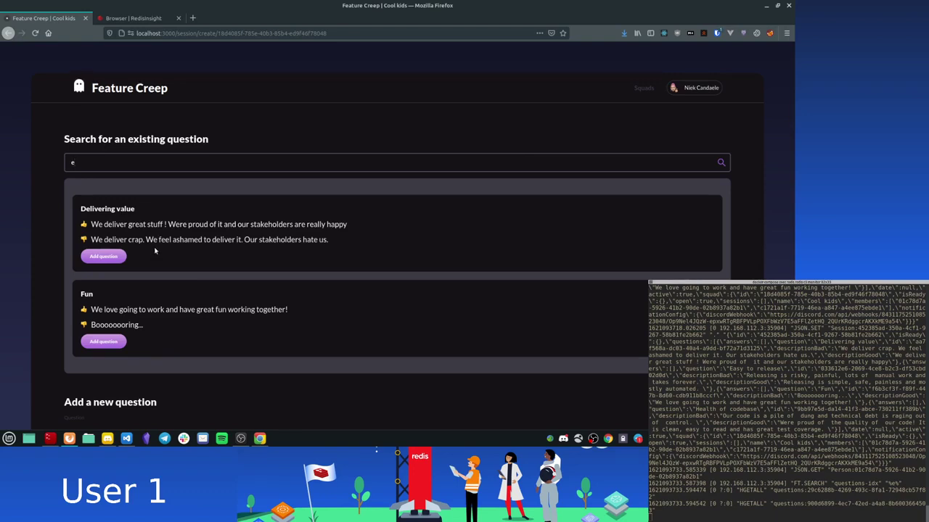
Step: Enter the question 'What do you think about Redis' with answers 'Its good' and 'Its bad'
scroll(155, 251, down, 5)
click(116, 259)
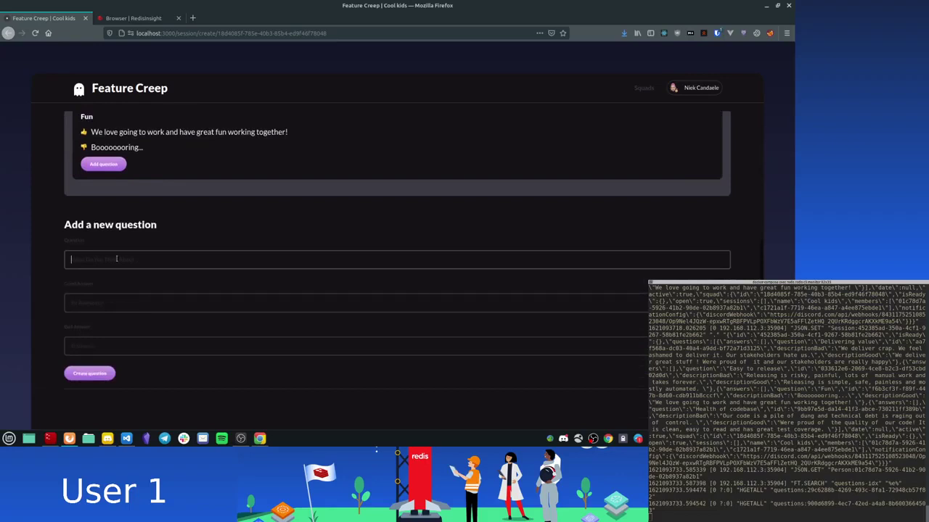
text(What do you think about Redis)
key(Tab)
text(Its bad)
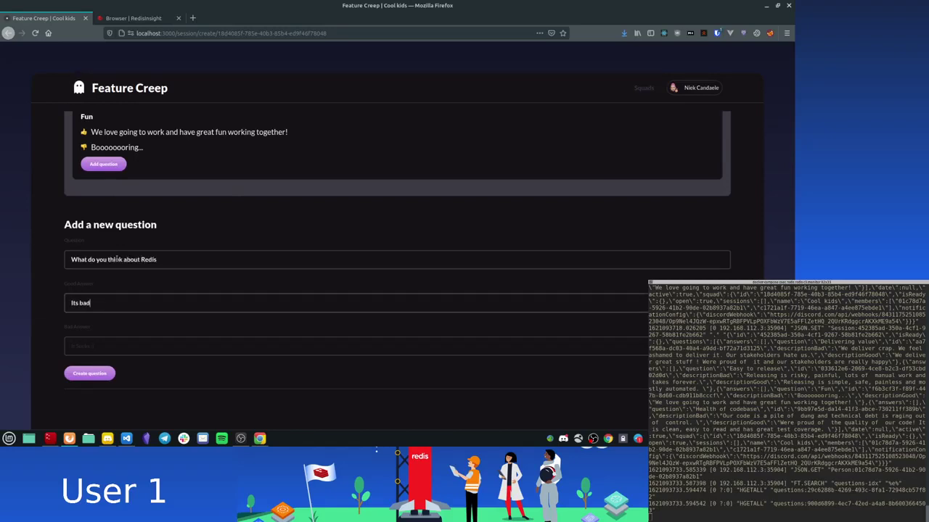
key(Tab)
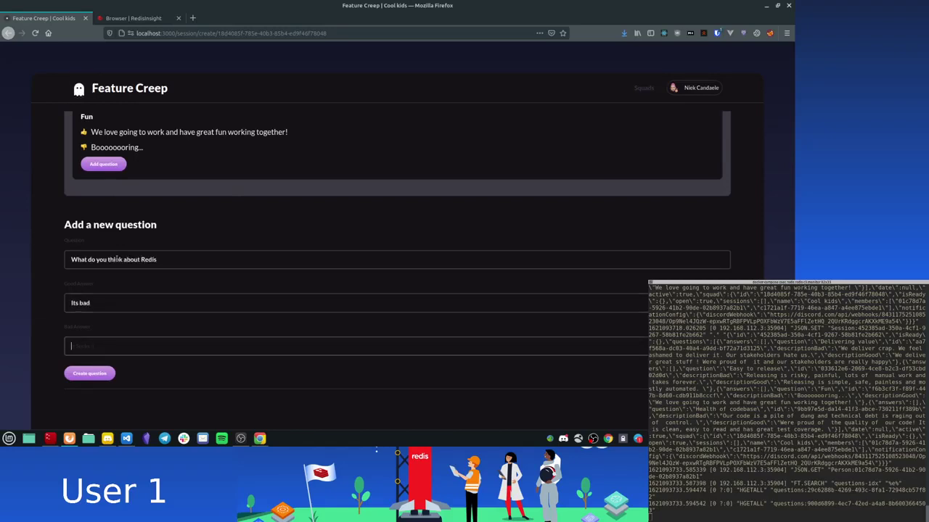
click(90, 303)
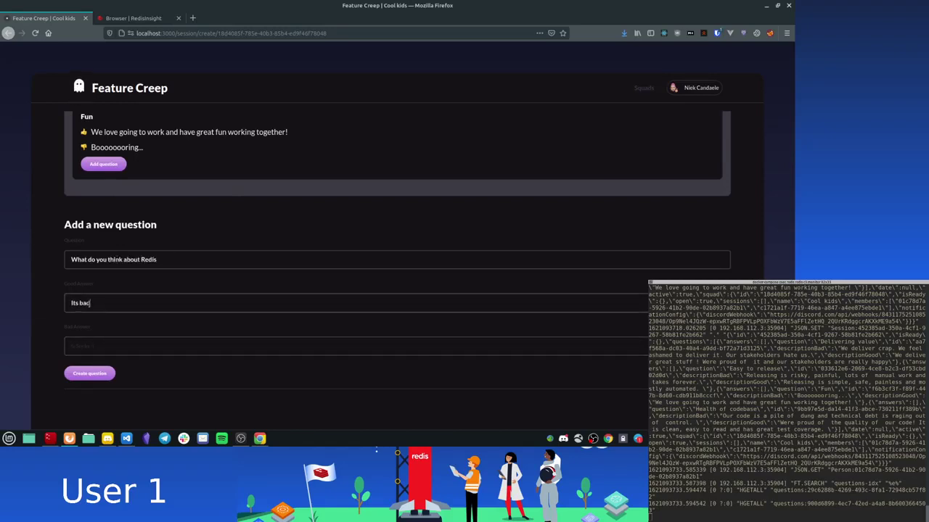
key(BackSpace)
key(BackSpace)
key(BackSpace)
text(good)
key(Tab)
text(I)
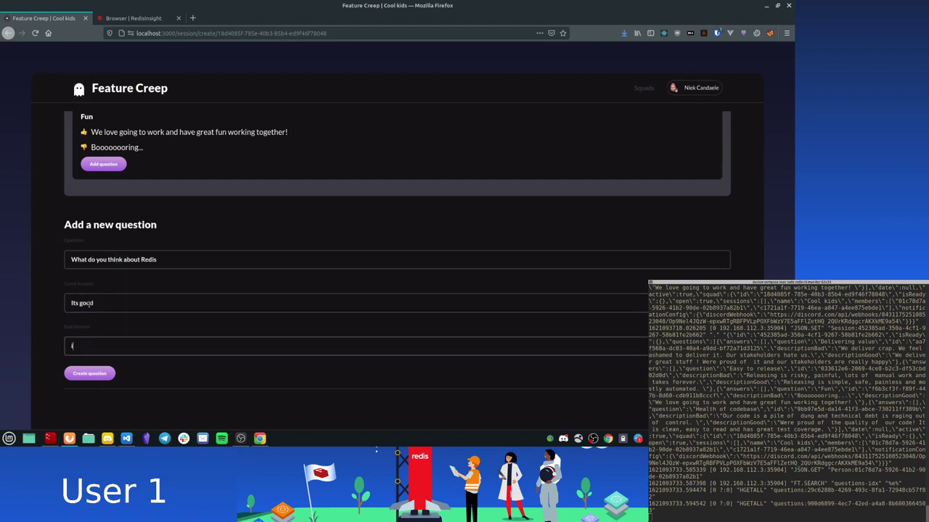
text(ts bad)
scroll(131, 349, up, 3)
Step: Search 'Redis', create the Redis question, and find its FT.SEARCH entry in the monitor log
click(122, 132)
text(R)
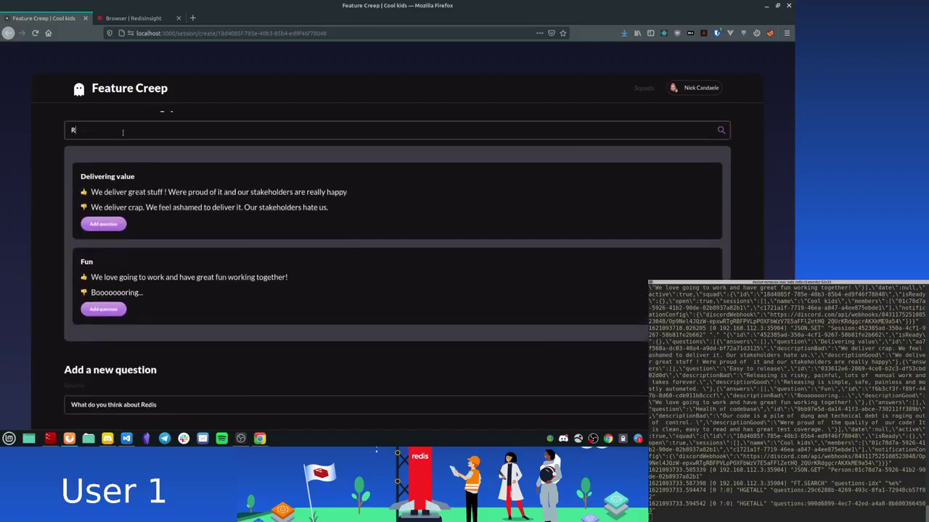
text(edis)
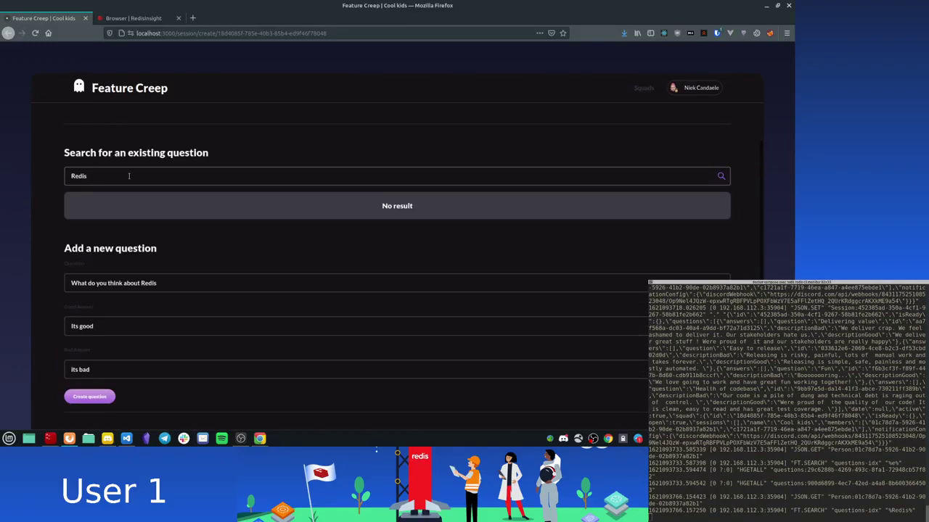
scroll(117, 236, down, 1)
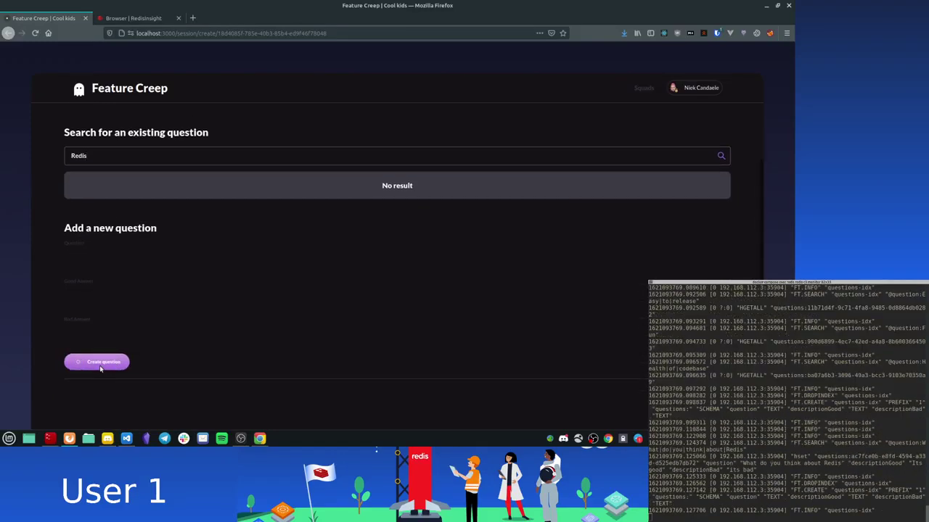
click(128, 156)
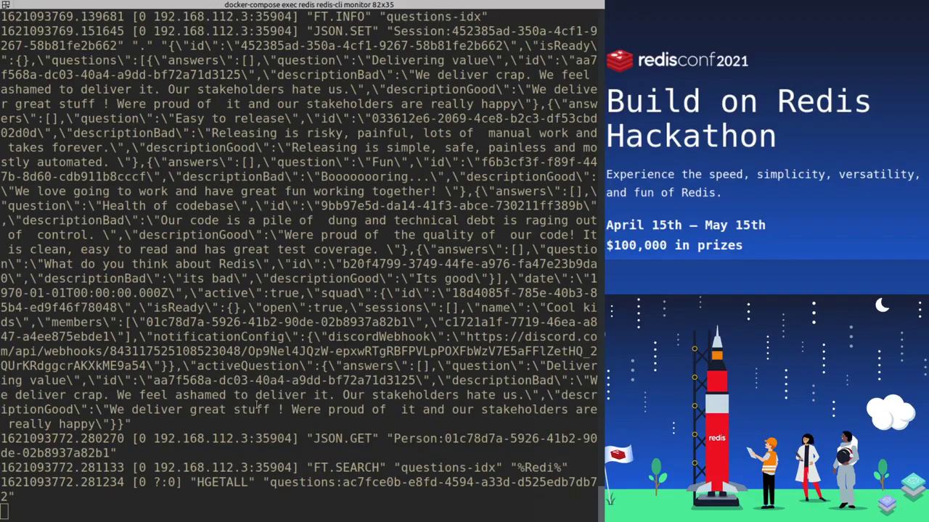
drag(301, 467, 422, 468)
click(382, 395)
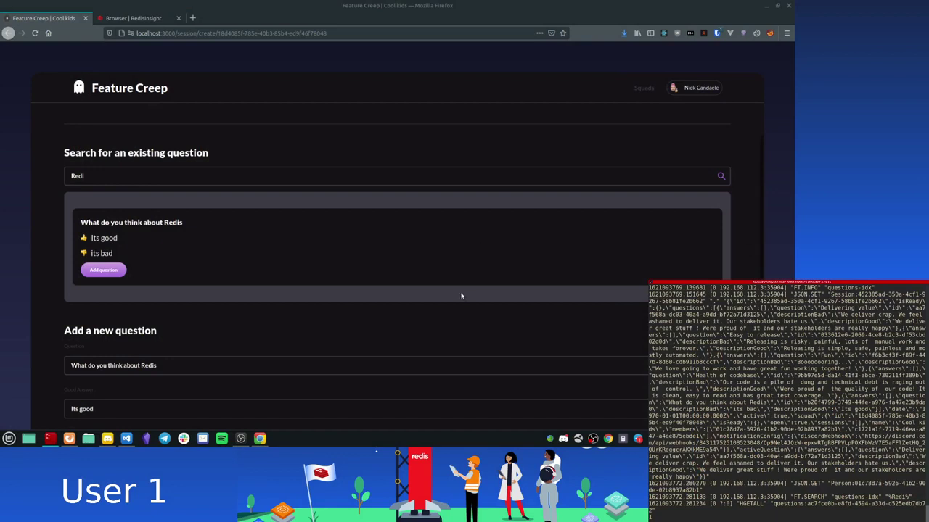
Step: Return to Workspace, where Cool Kids shows two members and an active session
scroll(460, 294, down, 2)
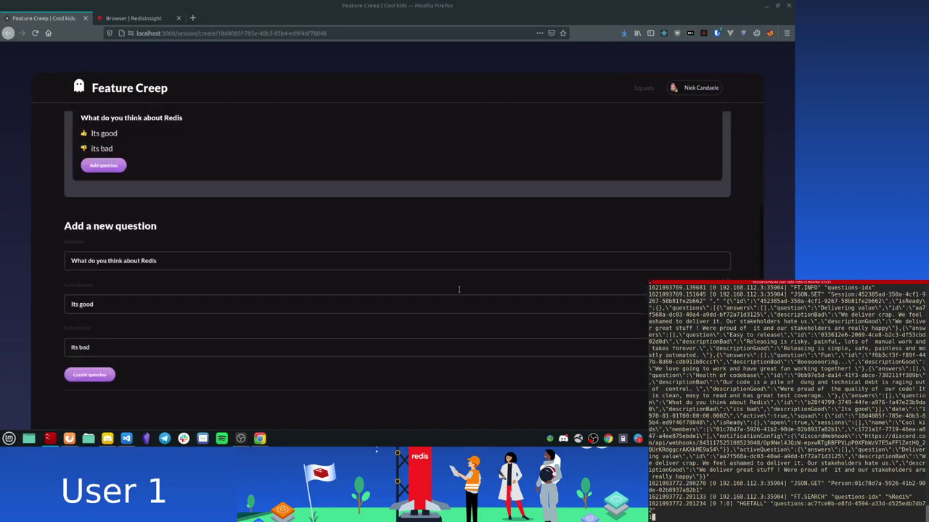
scroll(459, 290, down, 1)
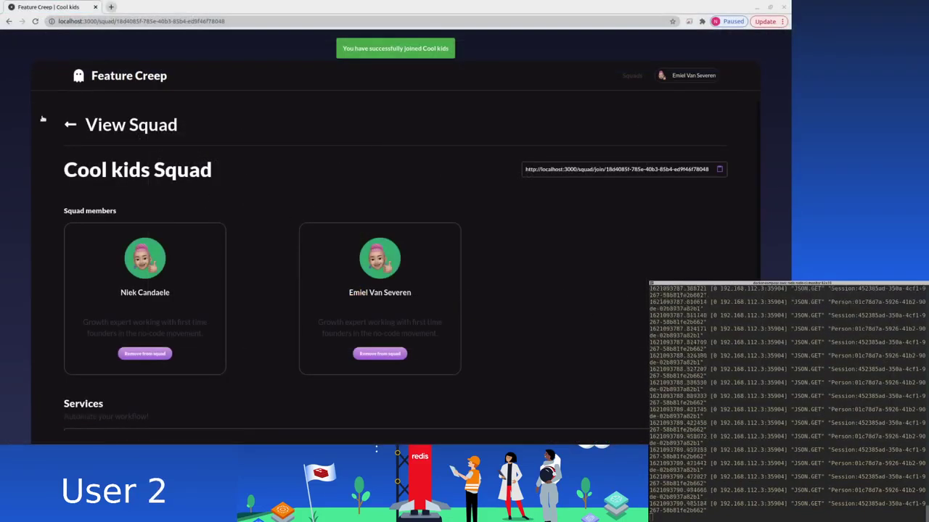
click(69, 125)
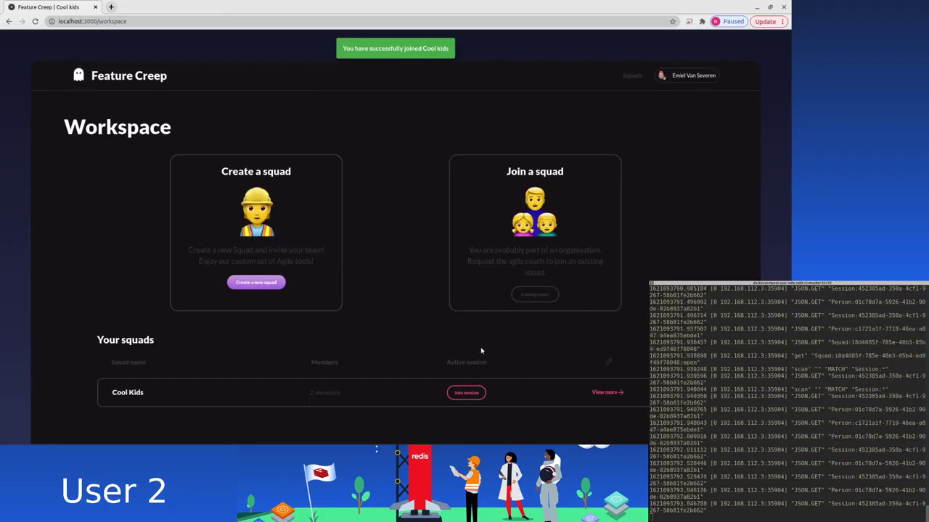
Step: Join the Cool Kids session as the second member and submit an answer to Delivering value
click(466, 393)
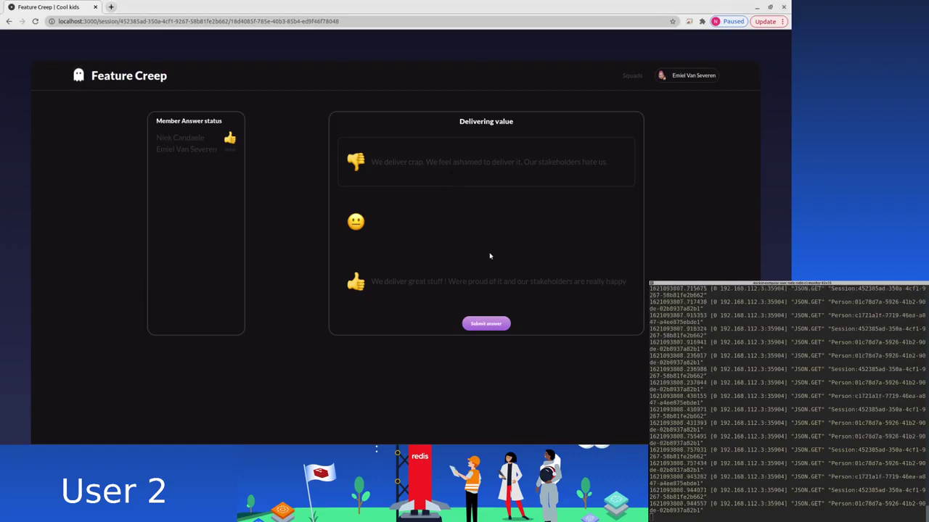
click(505, 324)
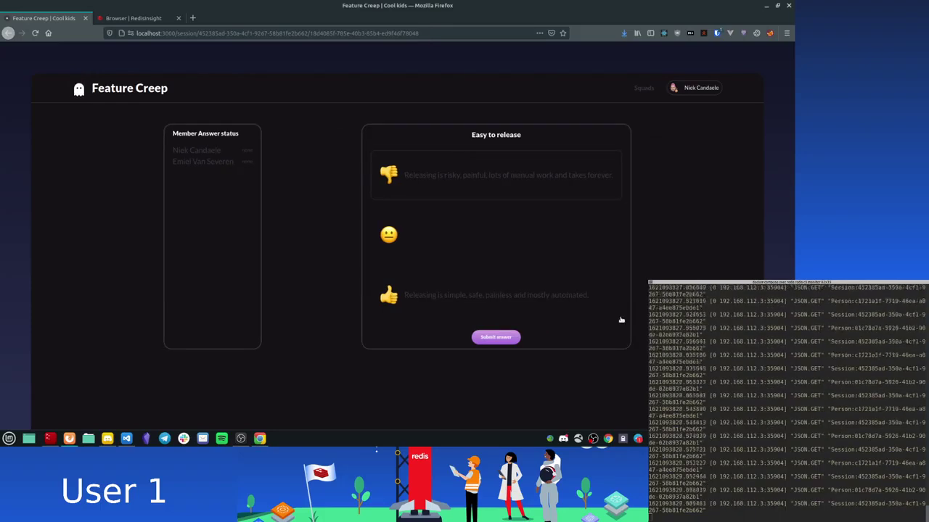
Step: Submit thumbs-up answers to Easy to release, Fun and Health of codebase
click(445, 304)
click(496, 338)
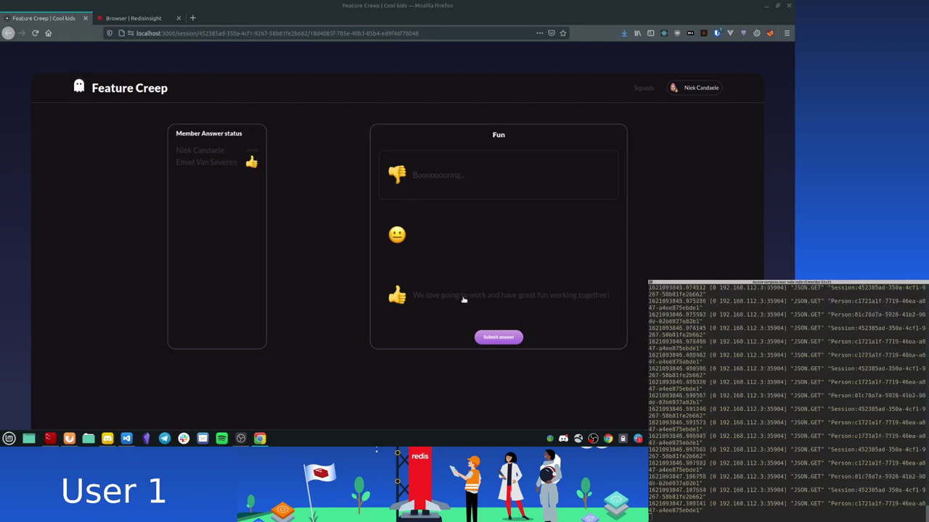
click(504, 339)
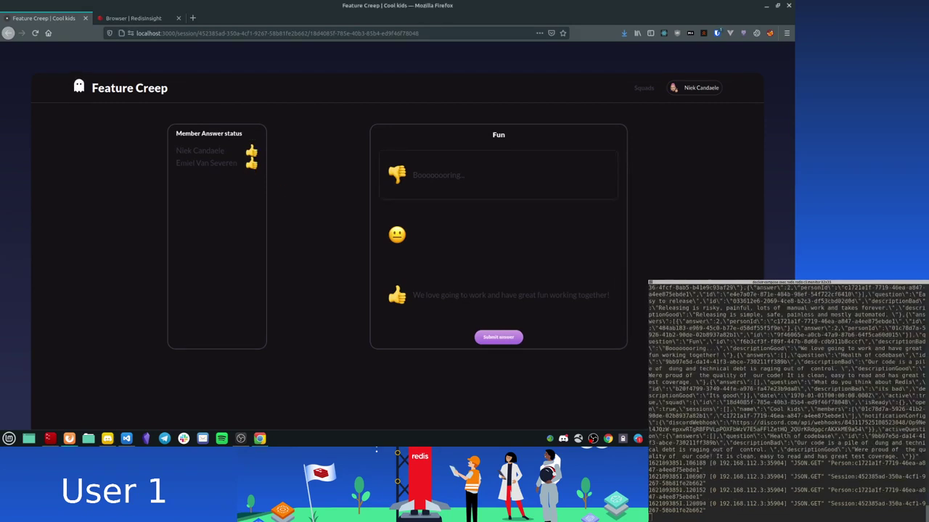
click(480, 339)
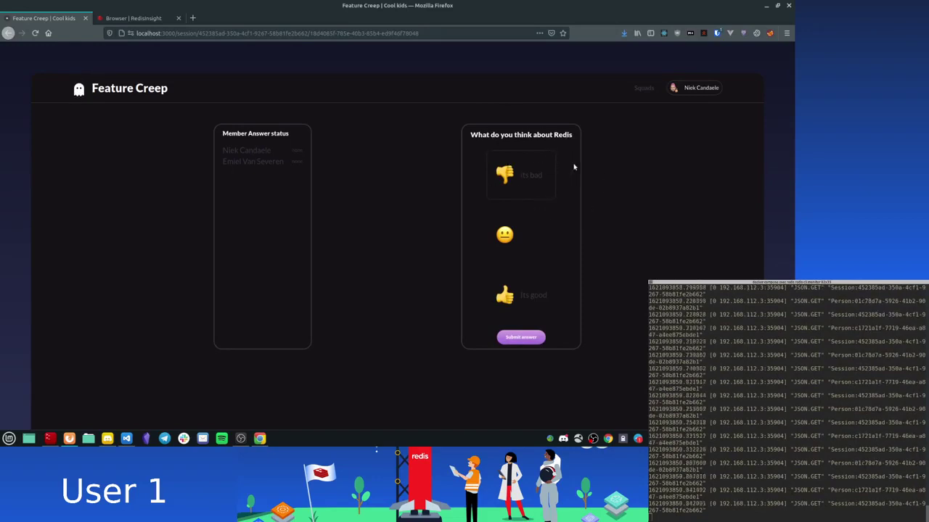
Step: Answer 'What do you think about Redis' with a thumbs-up and submit it
click(508, 297)
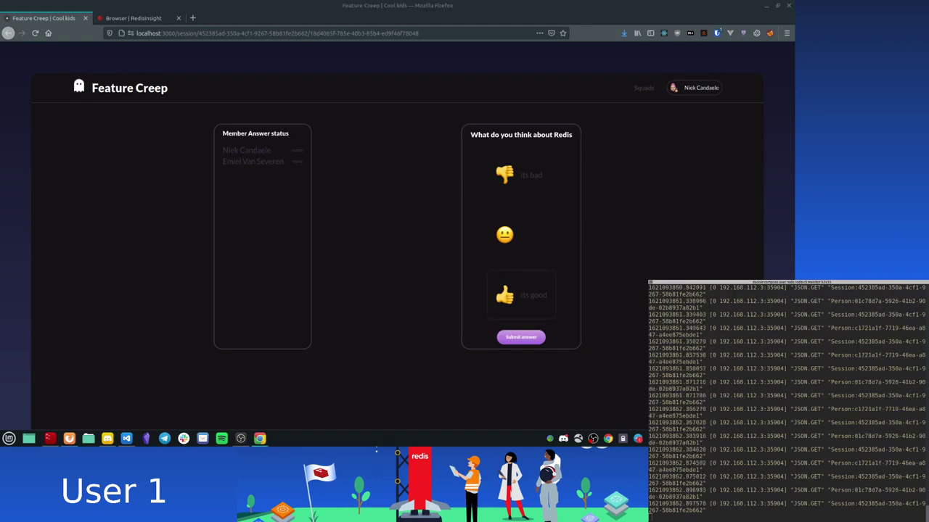
click(527, 339)
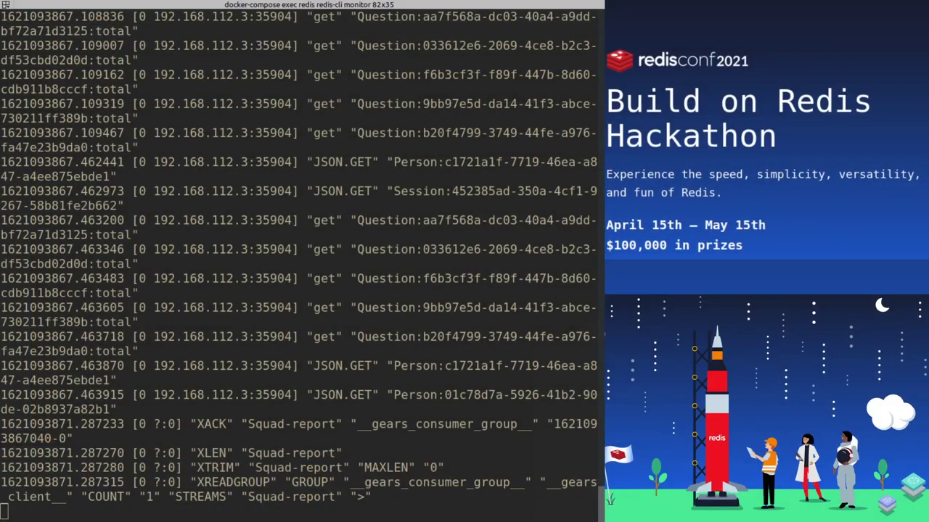
scroll(353, 341, up, 15)
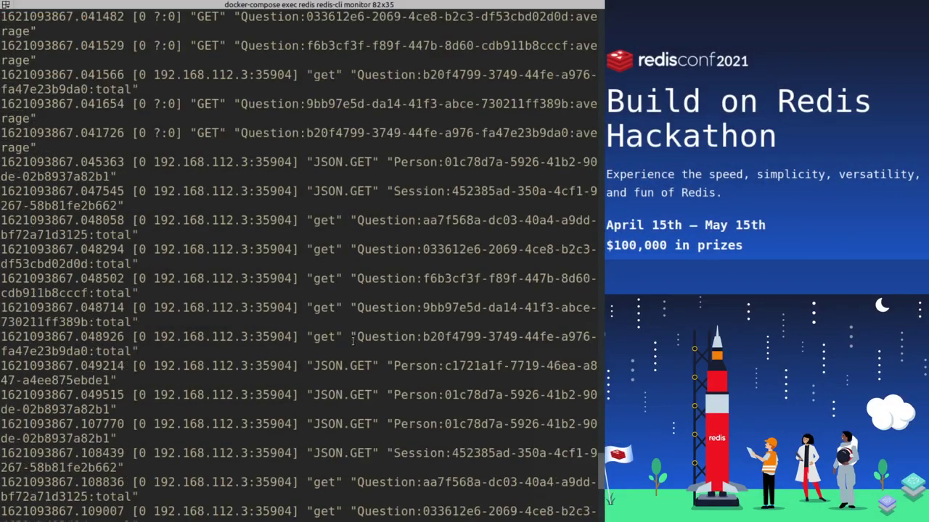
scroll(353, 341, up, 20)
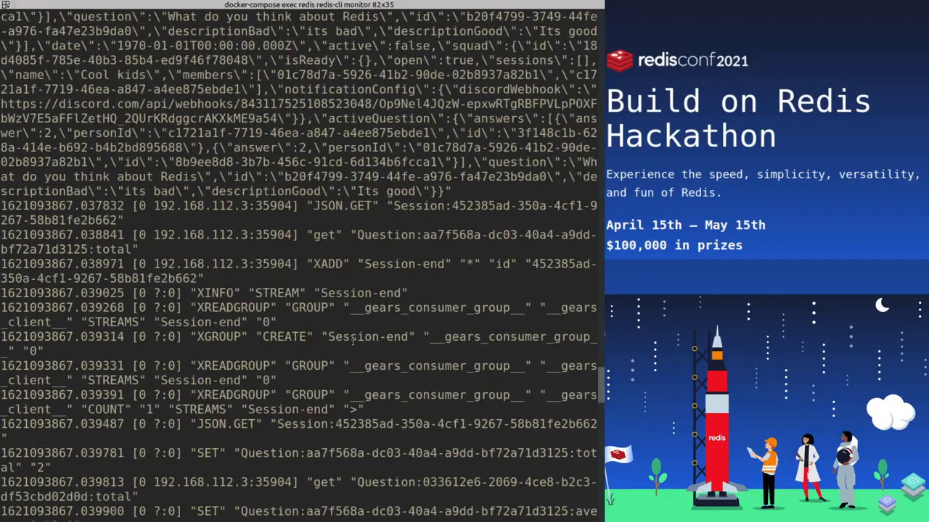
scroll(353, 338, down, 12)
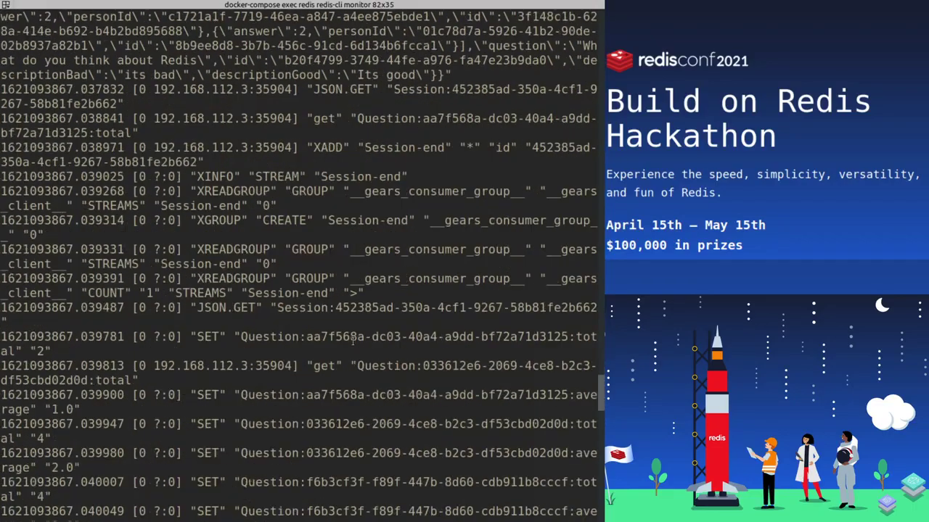
scroll(333, 319, up, 3)
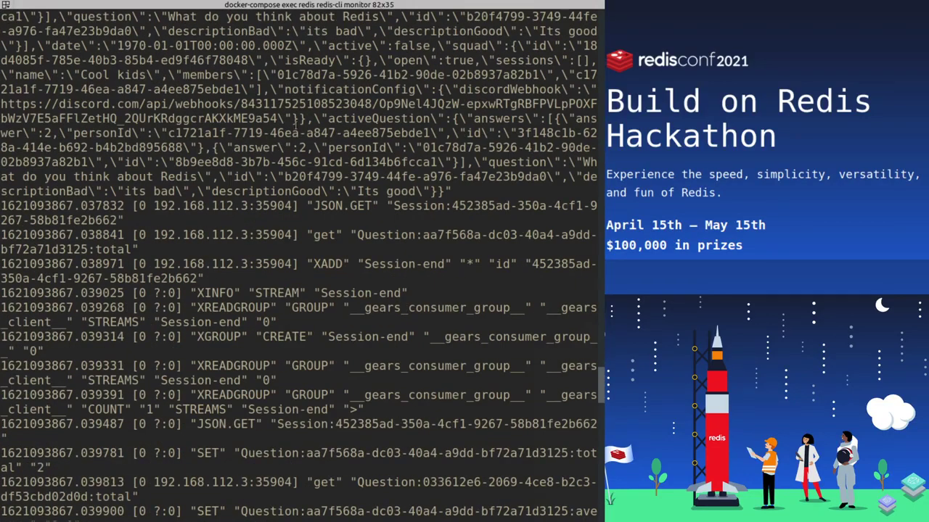
scroll(296, 125, up, 3)
scroll(306, 287, down, 3)
drag(301, 264, 432, 264)
scroll(374, 306, down, 2)
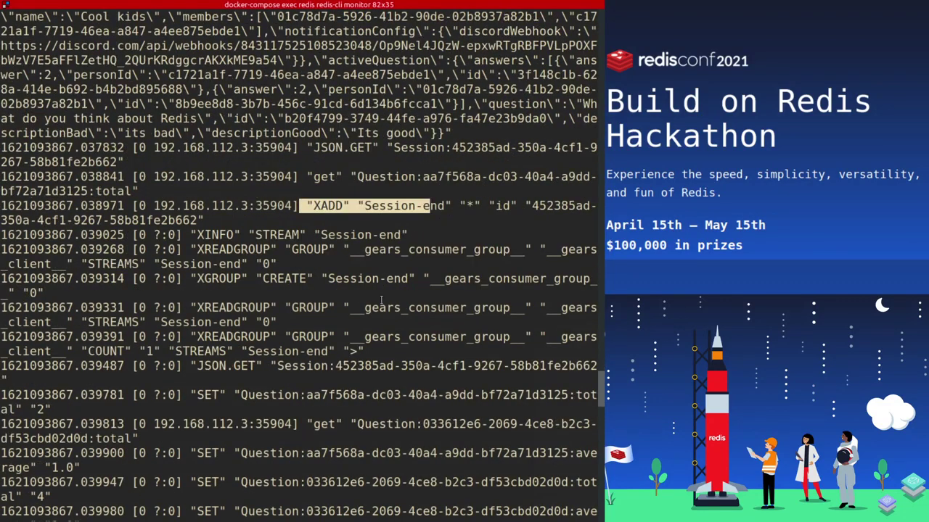
drag(217, 249, 369, 377)
click(369, 380)
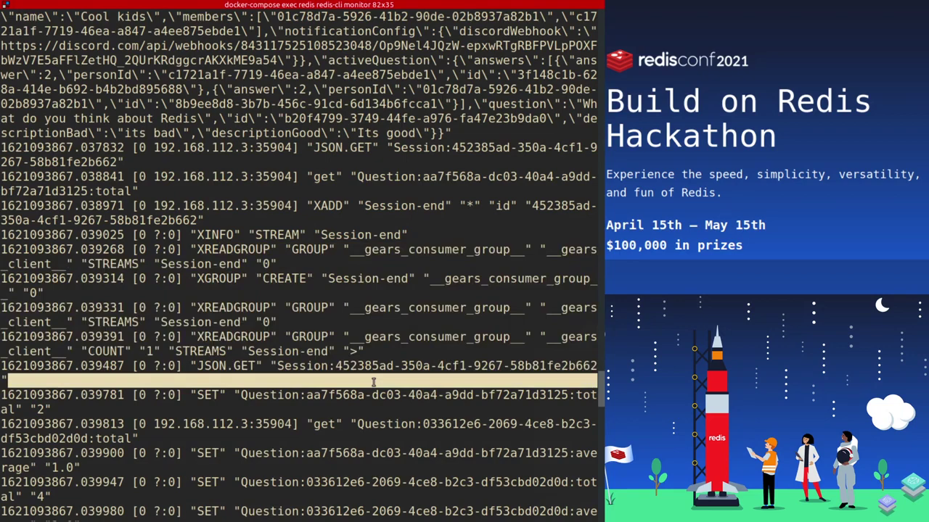
scroll(368, 399, down, 2)
scroll(355, 252, down, 10)
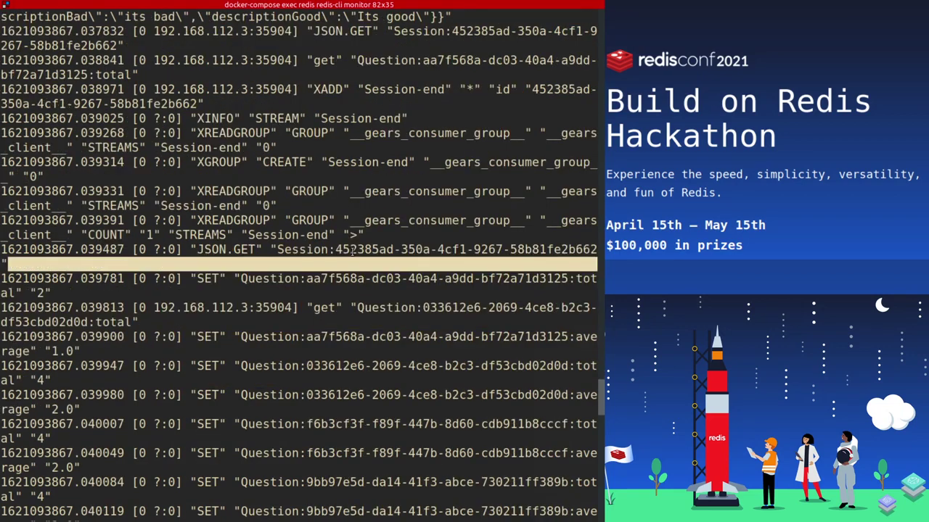
scroll(269, 174, up, 3)
triple_click(214, 222)
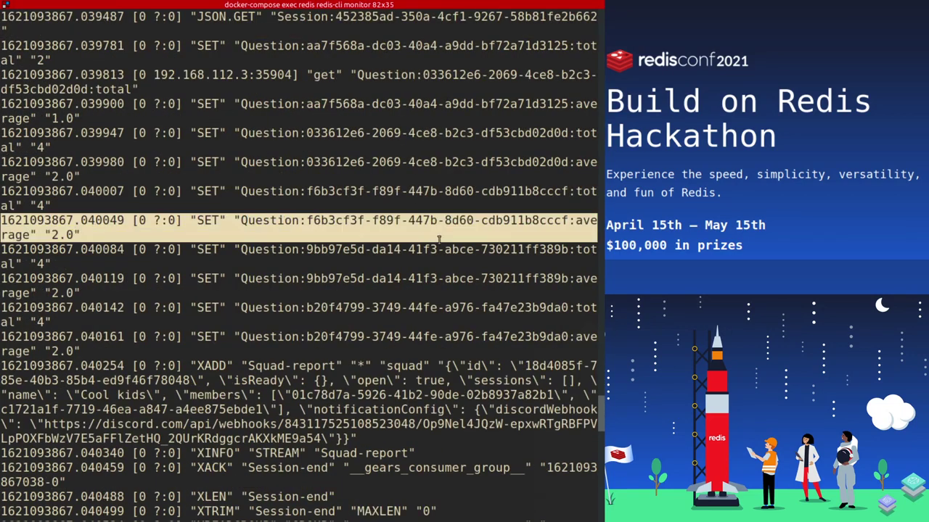
click(333, 329)
scroll(306, 335, down, 2)
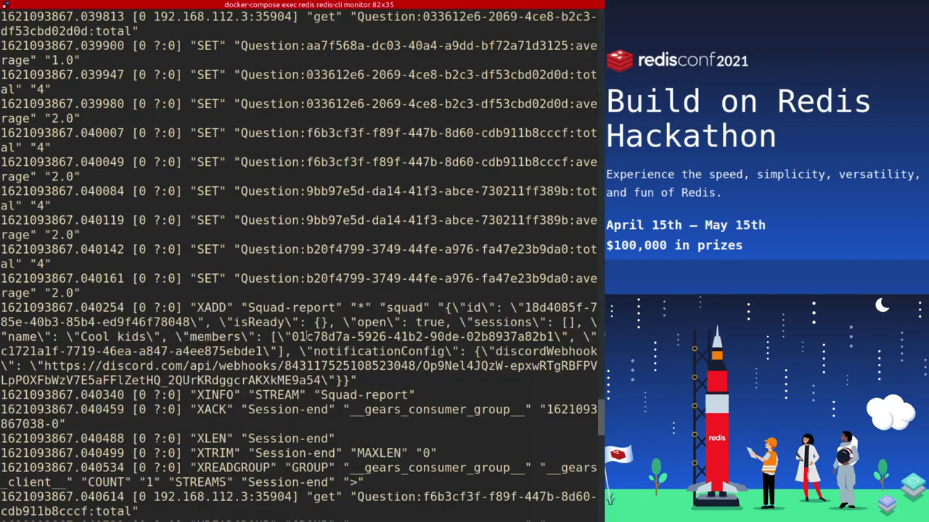
double_click(213, 307)
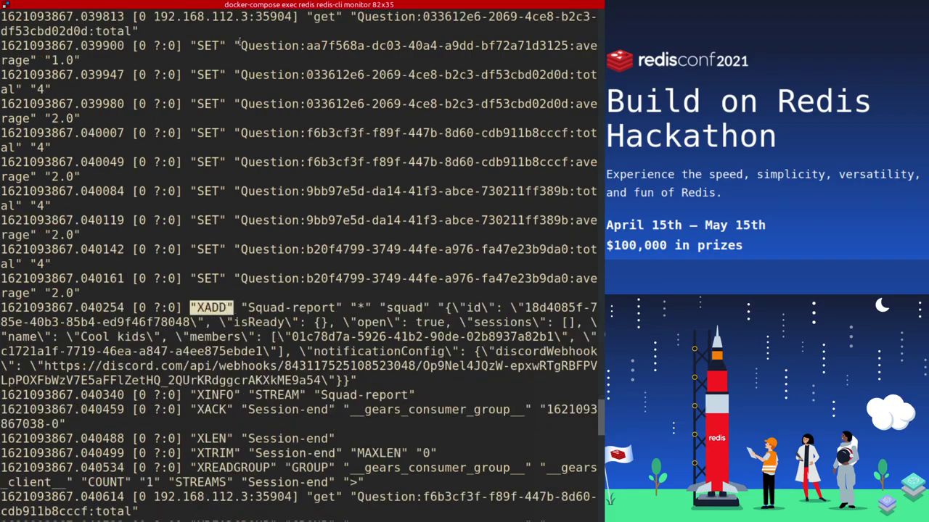
scroll(192, 289, down, 4)
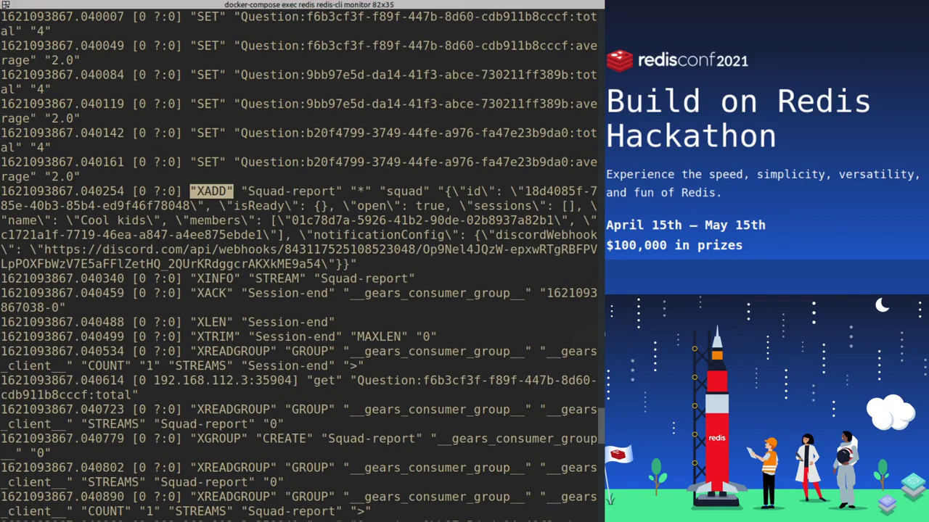
drag(197, 206, 414, 424)
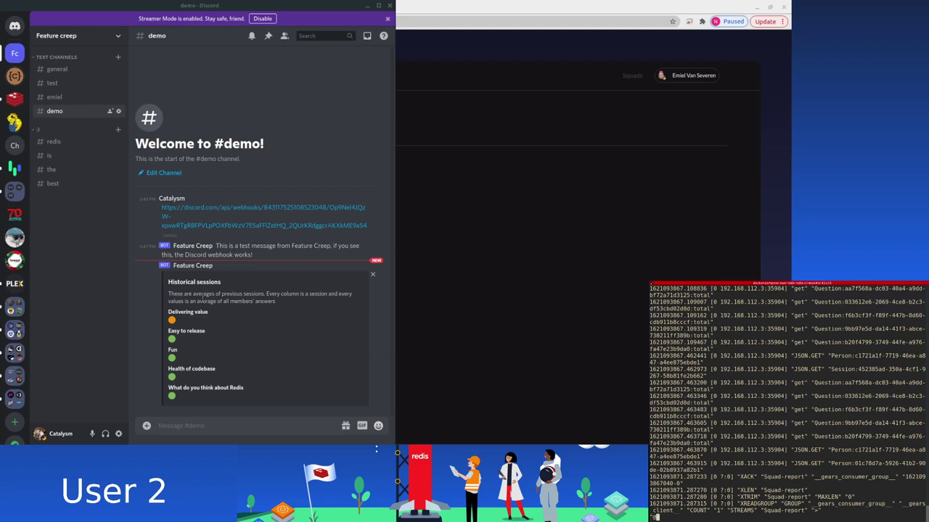
Step: Open the #test channel and scroll back through the earlier Historical sessions reports
click(56, 84)
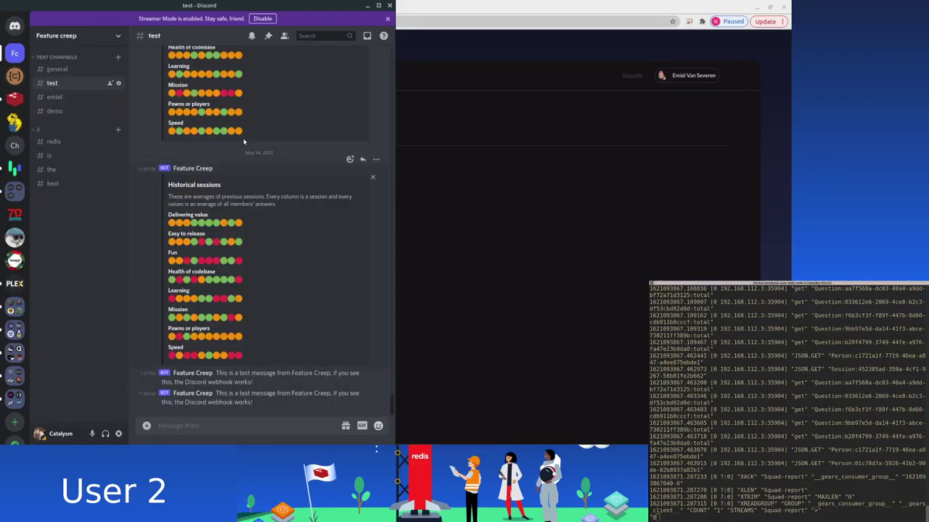
scroll(218, 290, up, 2)
scroll(257, 313, down, 2)
scroll(257, 313, up, 5)
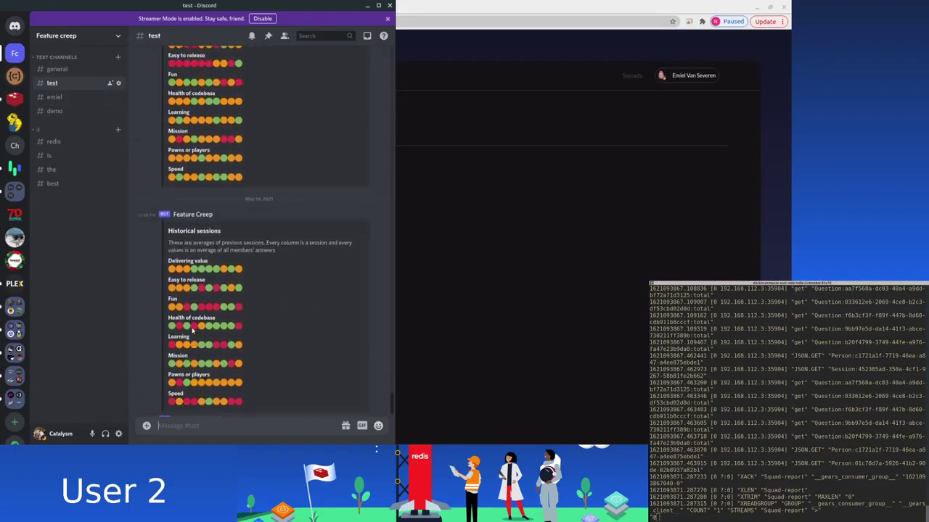